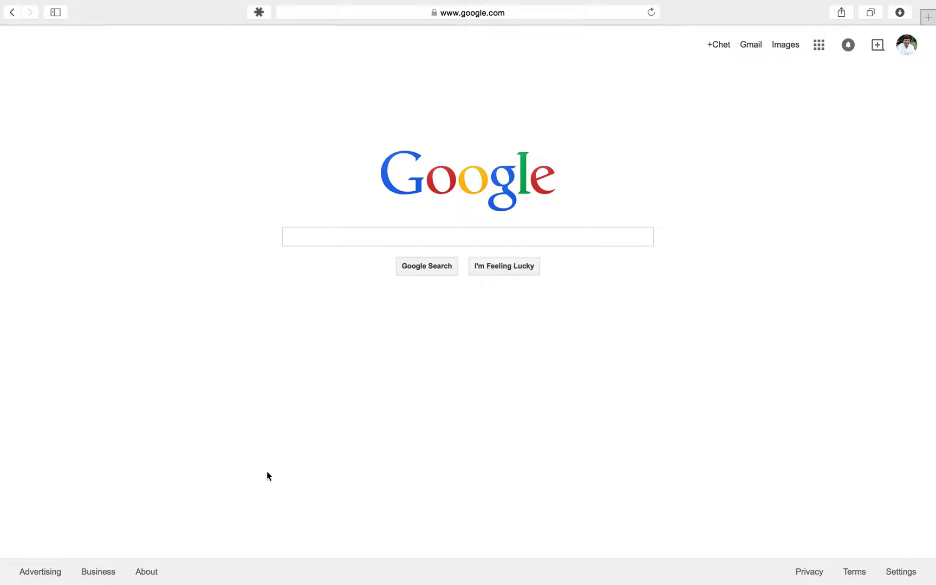
# Step: Search Google for "faith books"
pyautogui.click(367, 237)
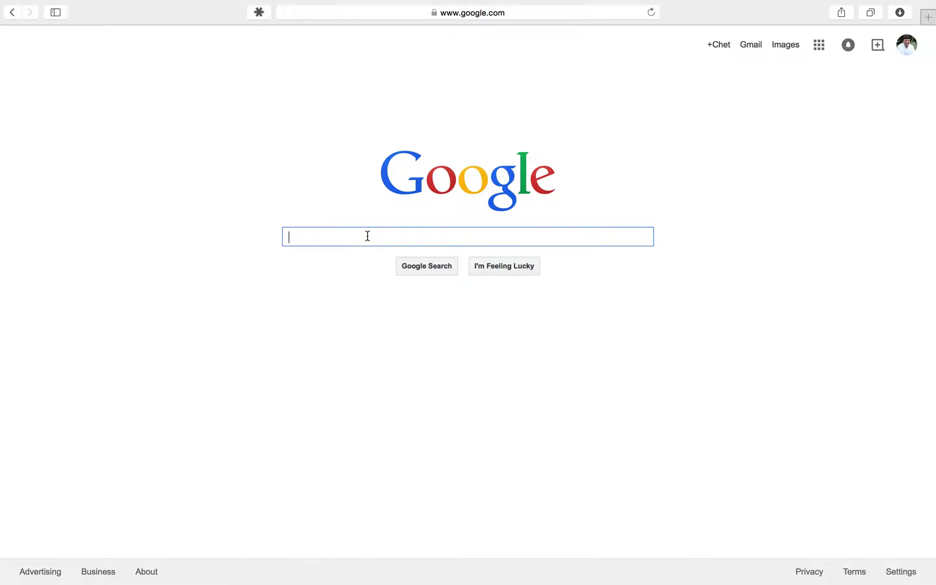
pyautogui.write('faith ')
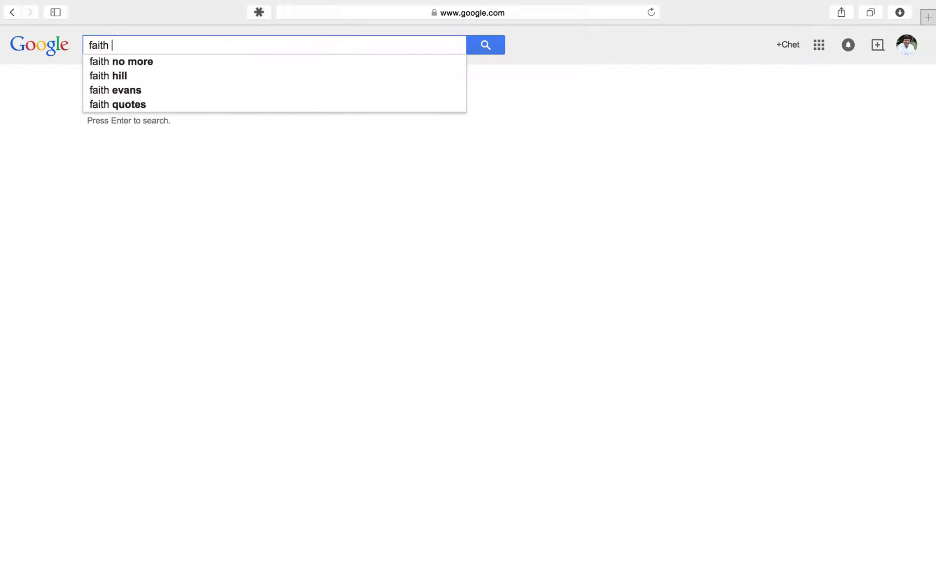
pyautogui.write('books')
pyautogui.press('Return')
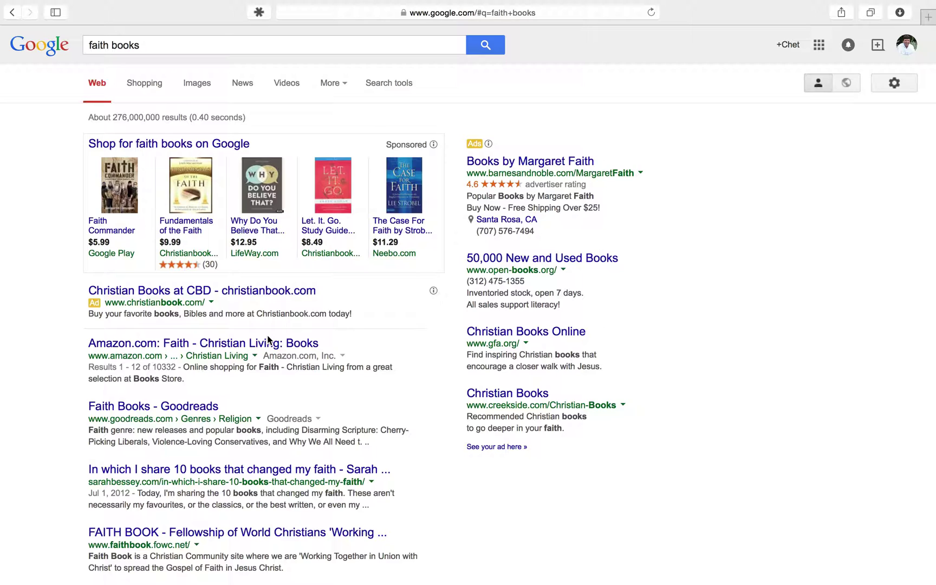
# Step: Refine the search to "faith books -christian" to exclude that word, and look through the results
pyautogui.click(198, 42)
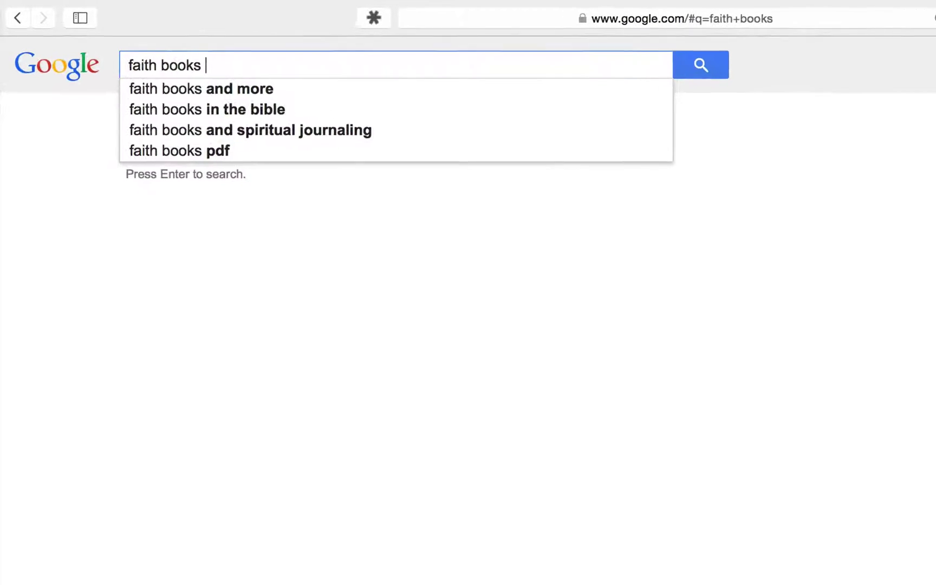
pyautogui.write('-')
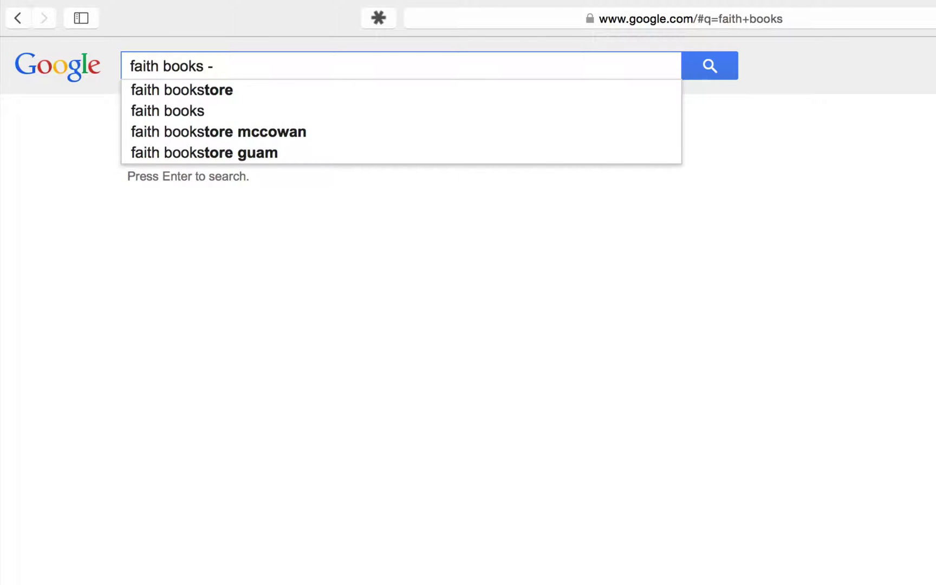
pyautogui.write('christian')
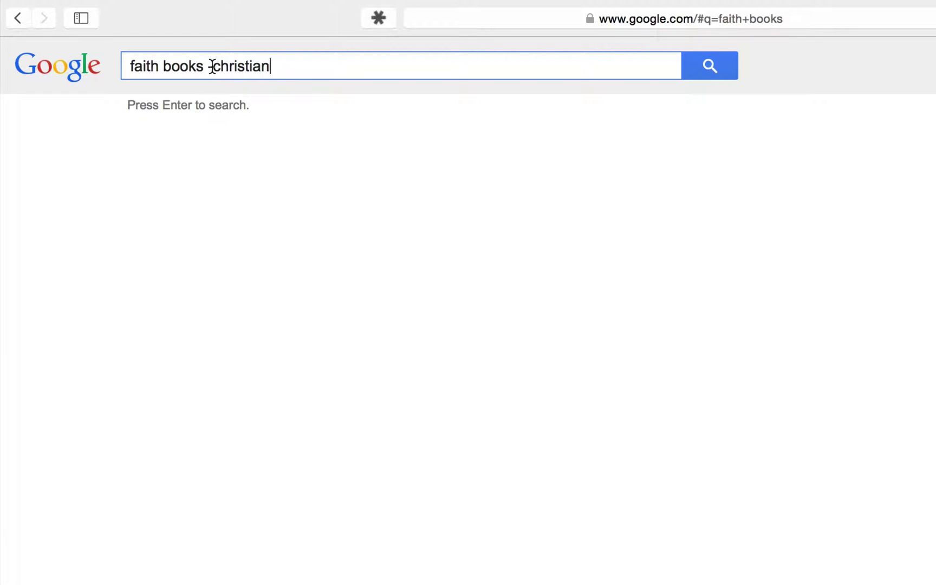
pyautogui.click(706, 65)
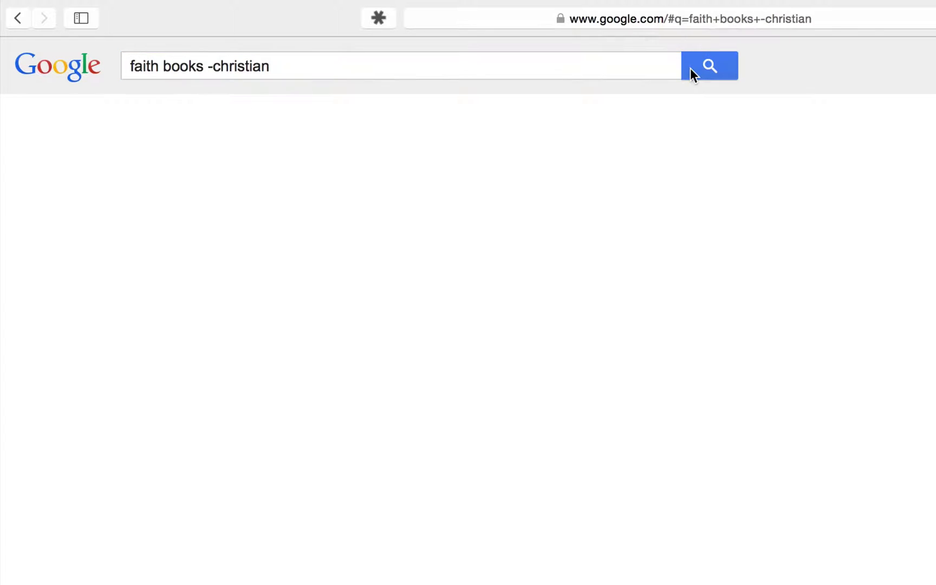
pyautogui.scroll(-4, 774, 313)
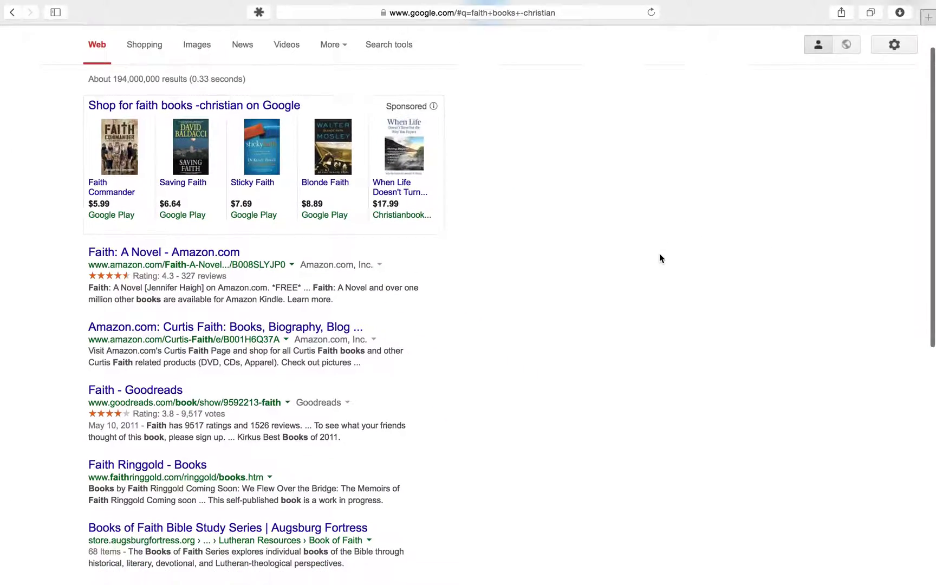
pyautogui.scroll(-2, 659, 258)
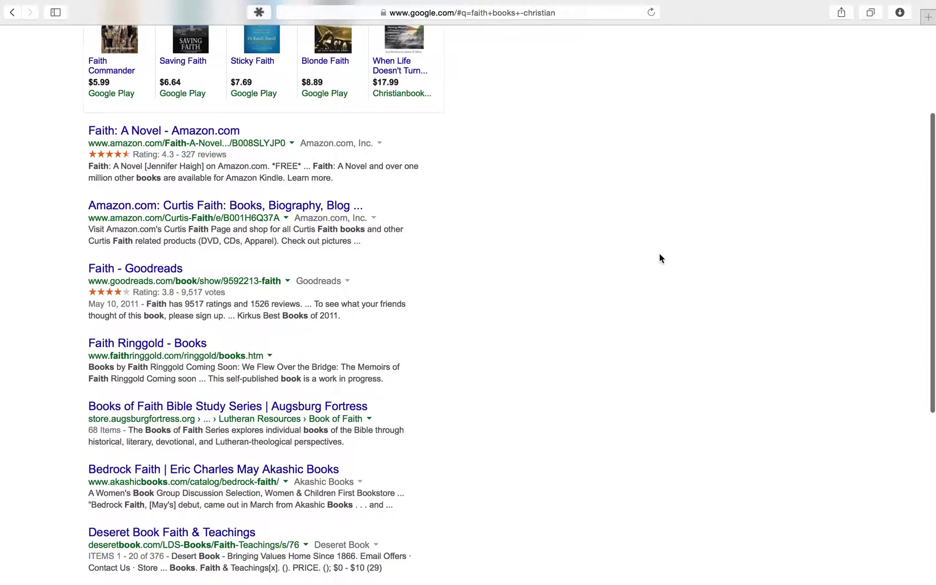
pyautogui.scroll(-10, 659, 254)
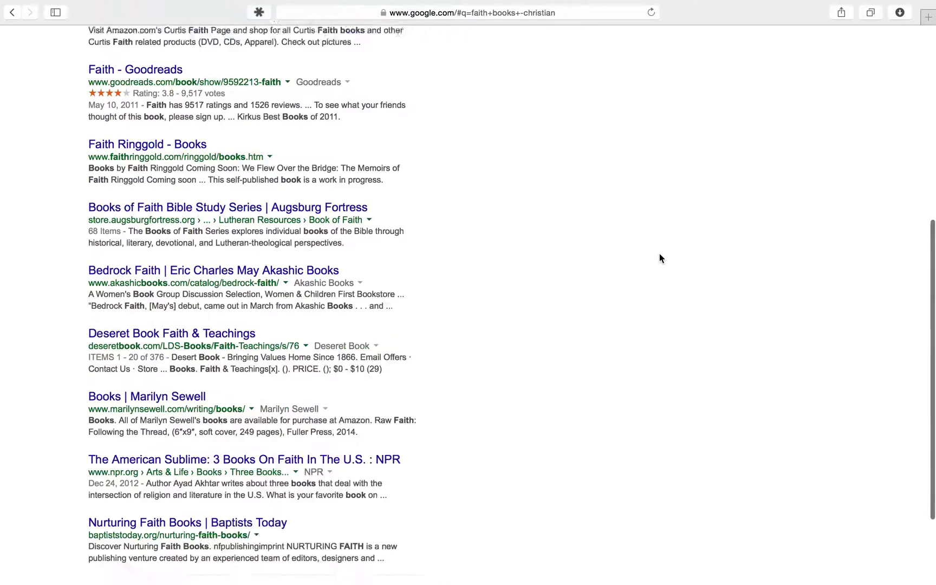
pyautogui.scroll(15, 659, 254)
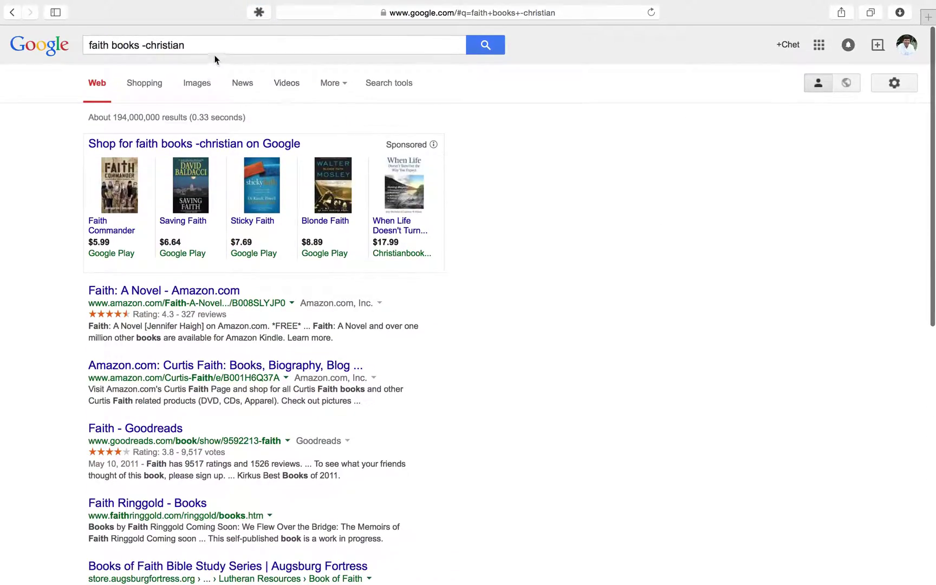
# Step: Replace the whole query with "jaguar" and run the search
pyautogui.moveTo(211, 47); pyautogui.dragTo(120, 3)
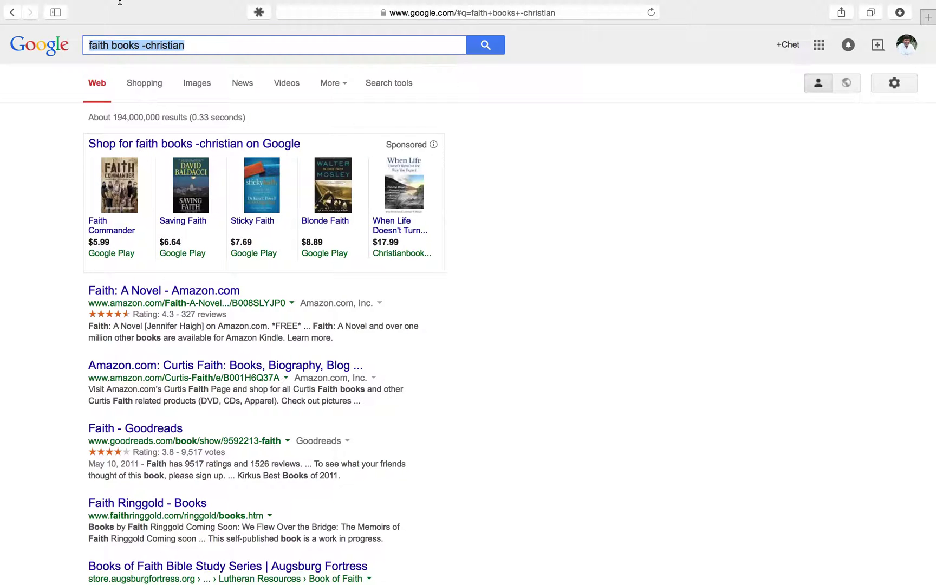
pyautogui.write('jaguar')
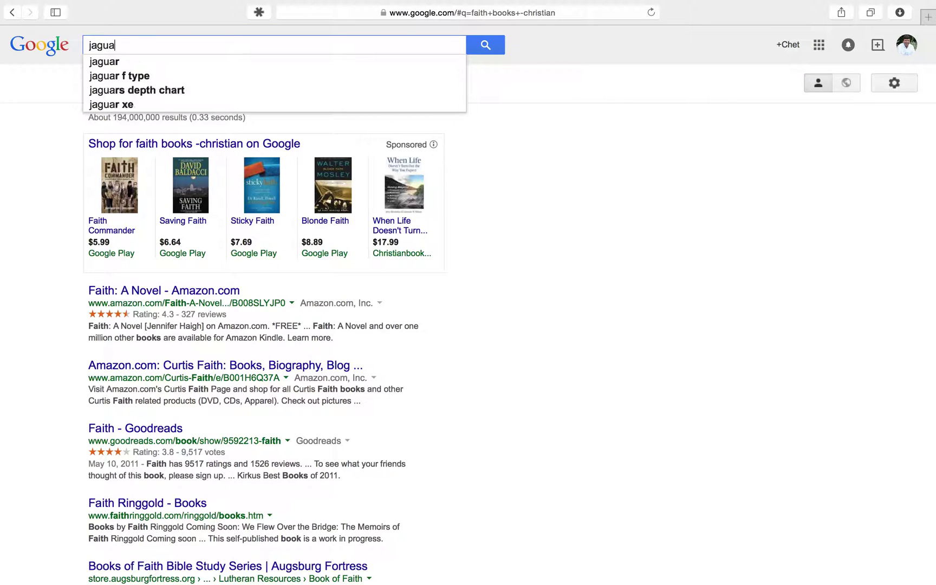
pyautogui.press('Return')
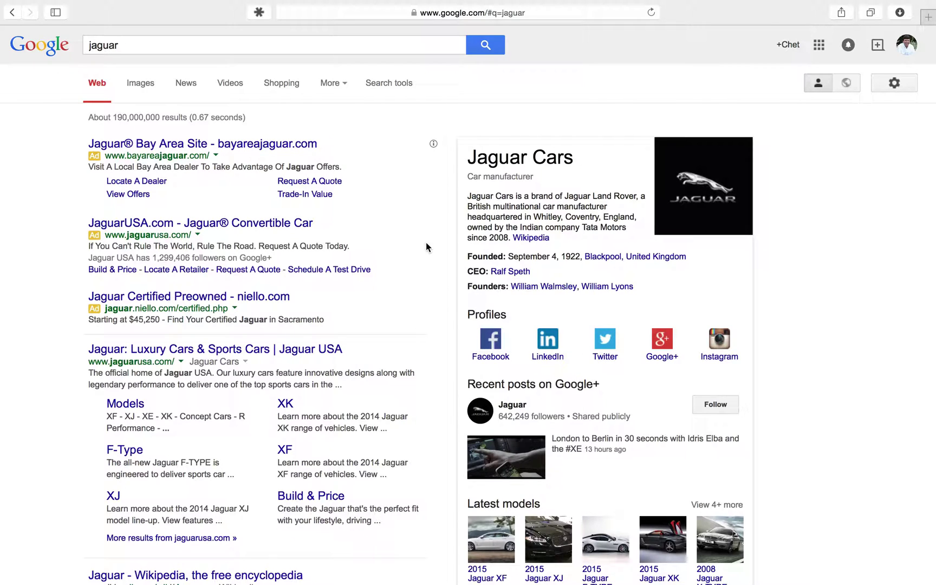
# Step: Exclude cars by extending the query to "jaguar -car", and look through the results
pyautogui.click(217, 42)
pyautogui.write('-')
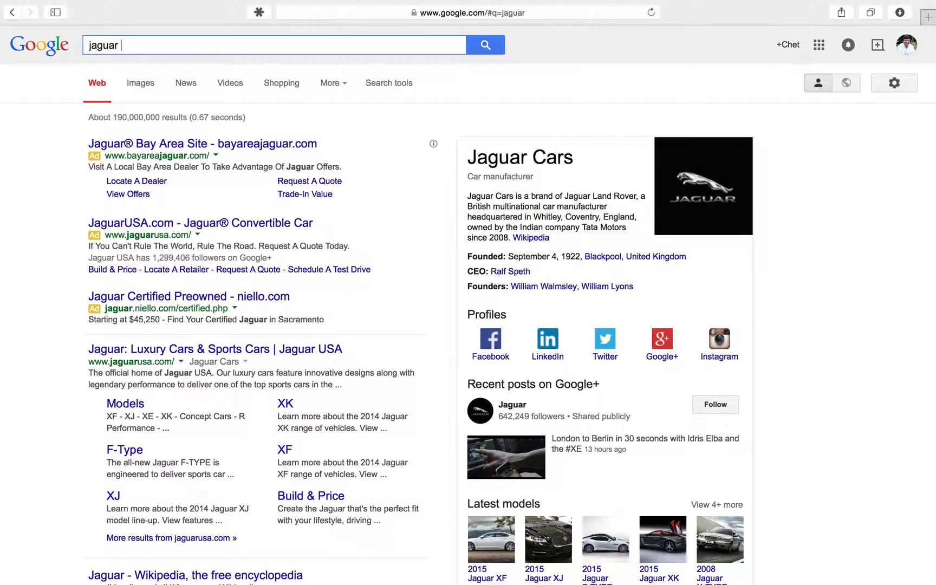
pyautogui.write('car')
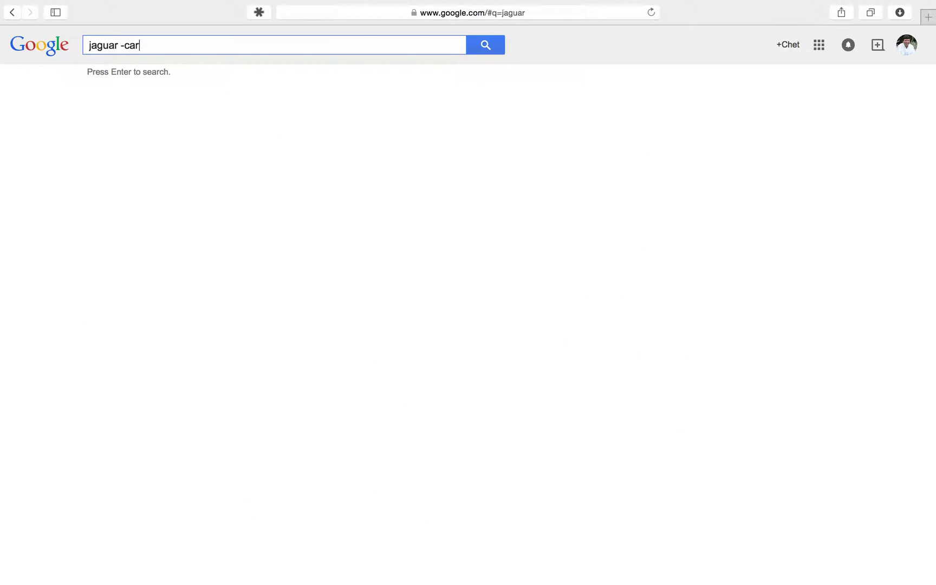
pyautogui.press('Return')
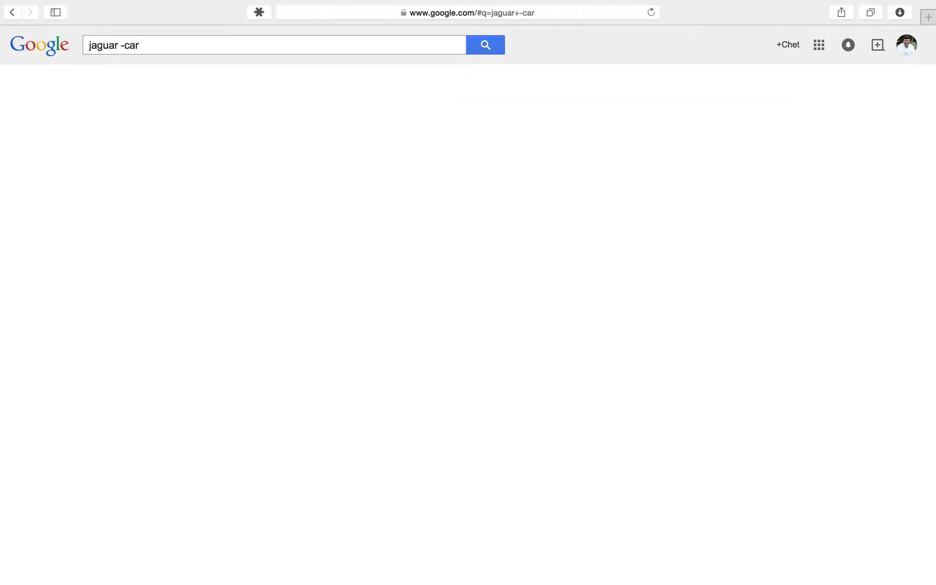
pyautogui.scroll(-7, 574, 341)
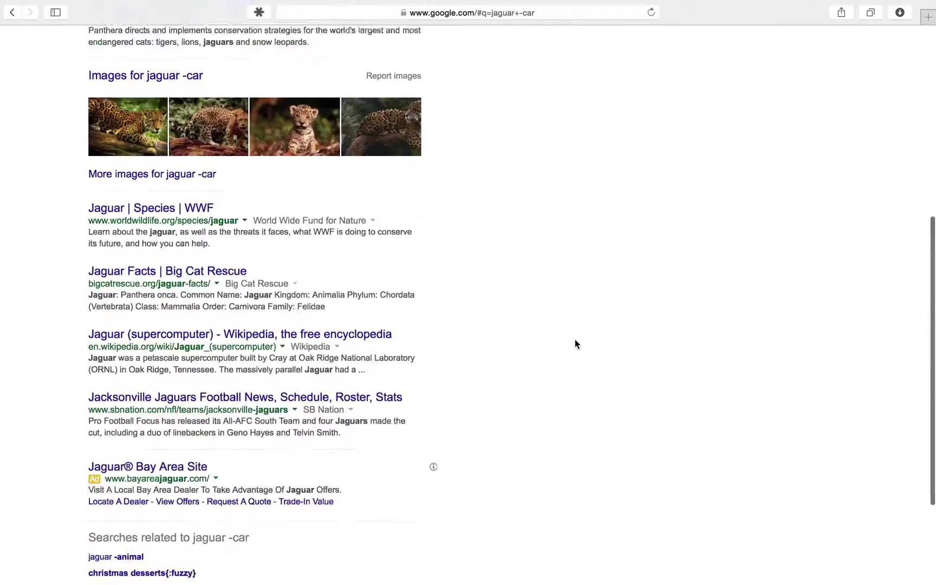
pyautogui.scroll(-1, 574, 344)
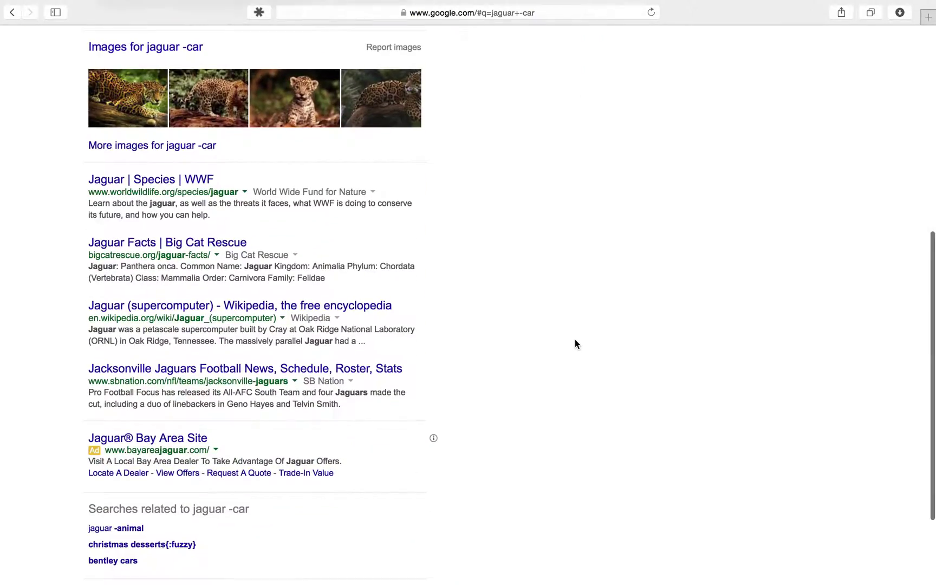
pyautogui.scroll(10, 575, 342)
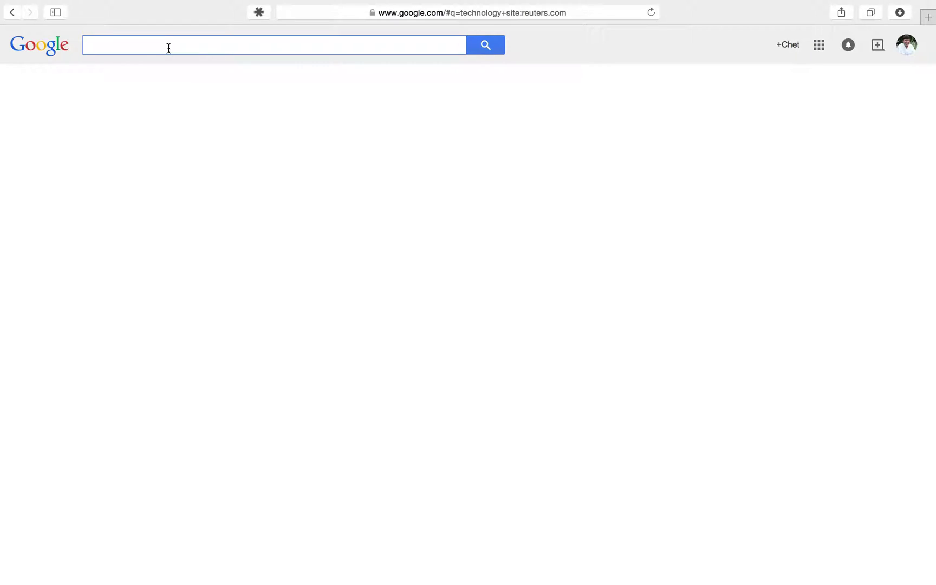
# Step: Search for technology only within the Reuters site using "technology site:reuters.com", and look through the results
pyautogui.write('technogloy')
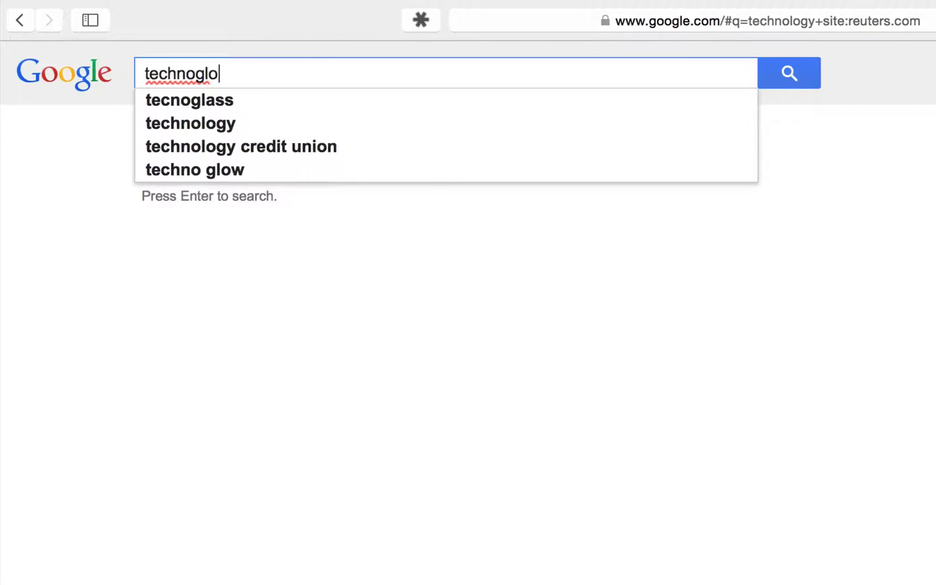
pyautogui.press('BackSpace')
pyautogui.press('BackSpace')
pyautogui.press('BackSpace')
pyautogui.press('BackSpace')
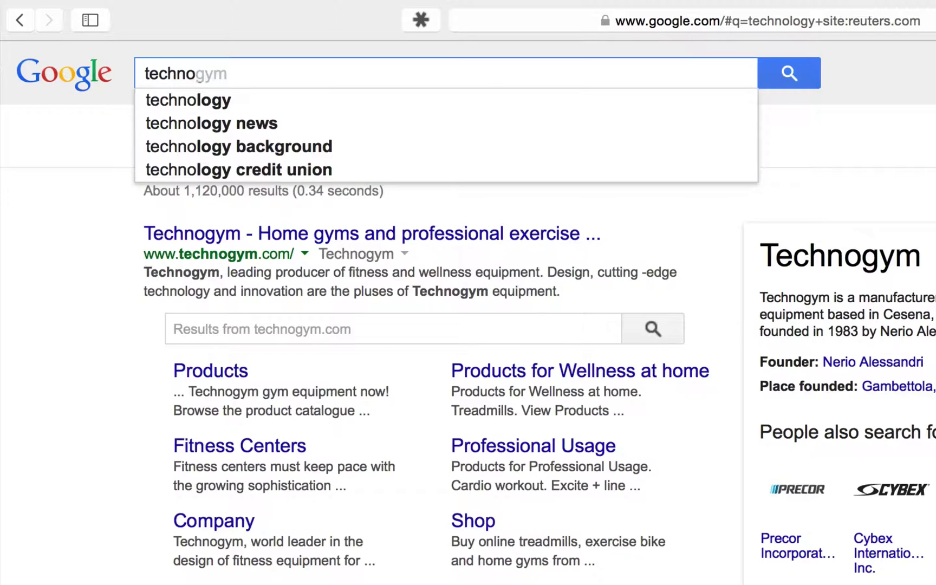
pyautogui.write('logy ')
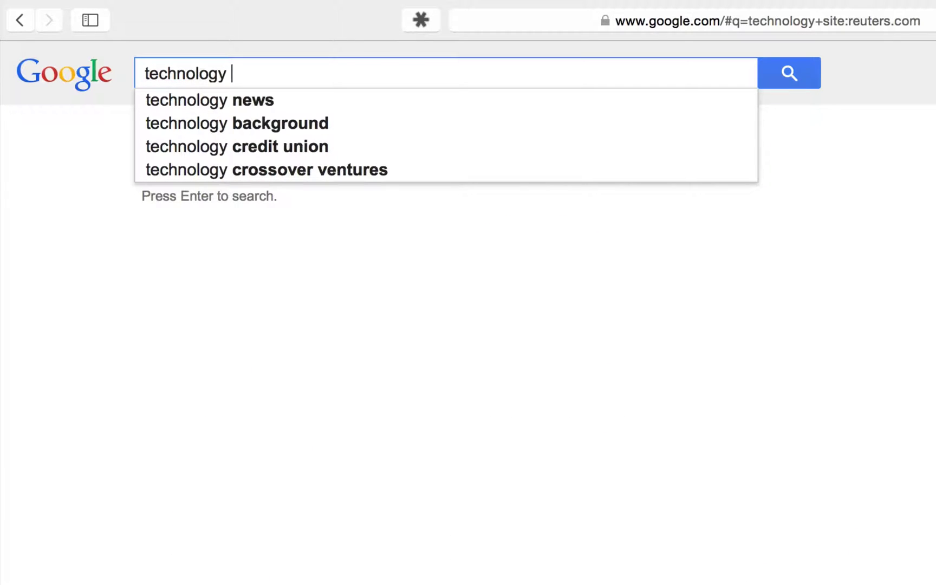
pyautogui.write('site:')
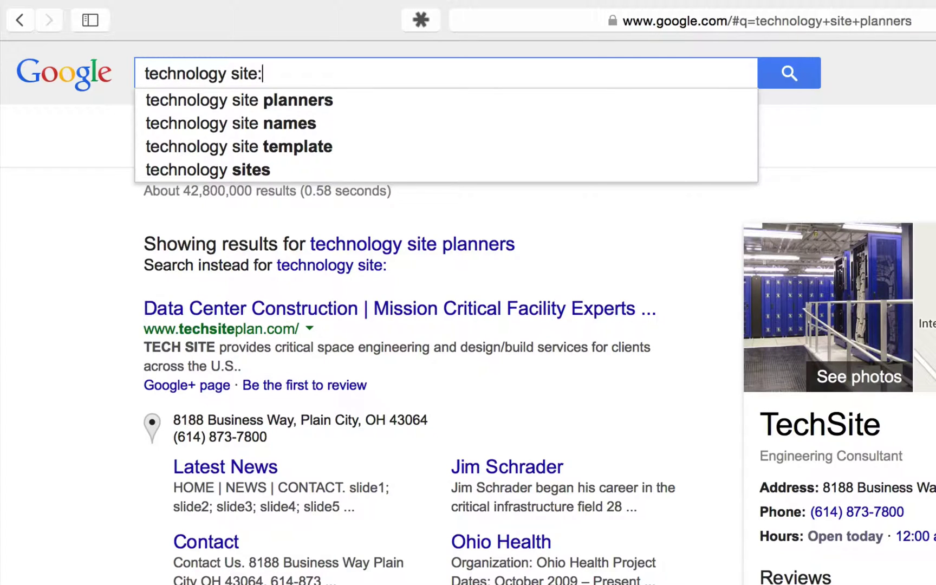
pyautogui.write('reuters.com')
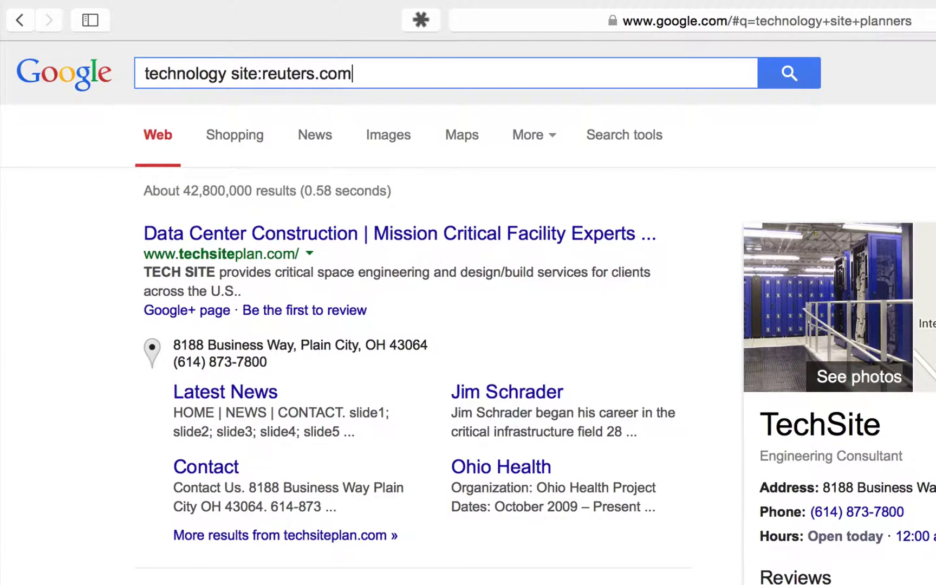
pyautogui.press('Return')
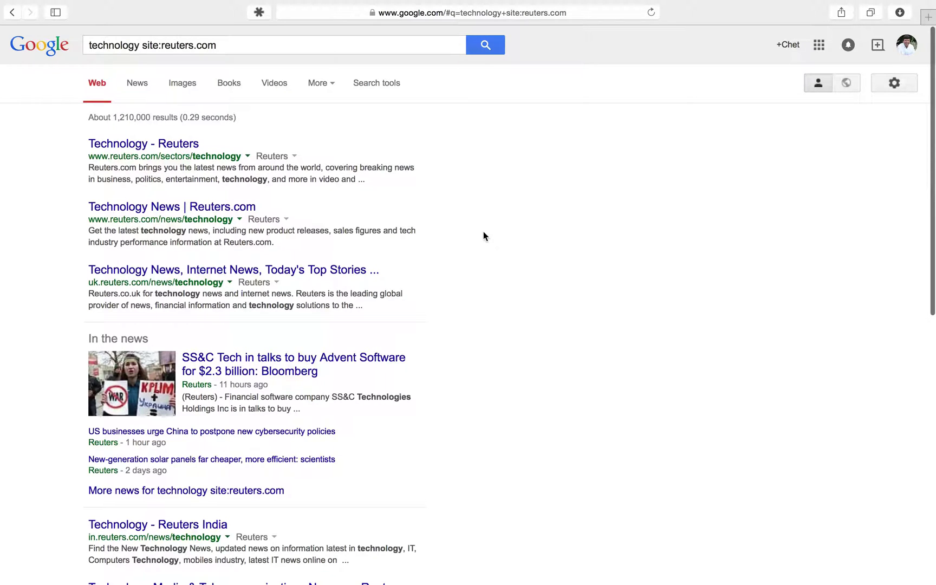
pyautogui.scroll(-5, 483, 232)
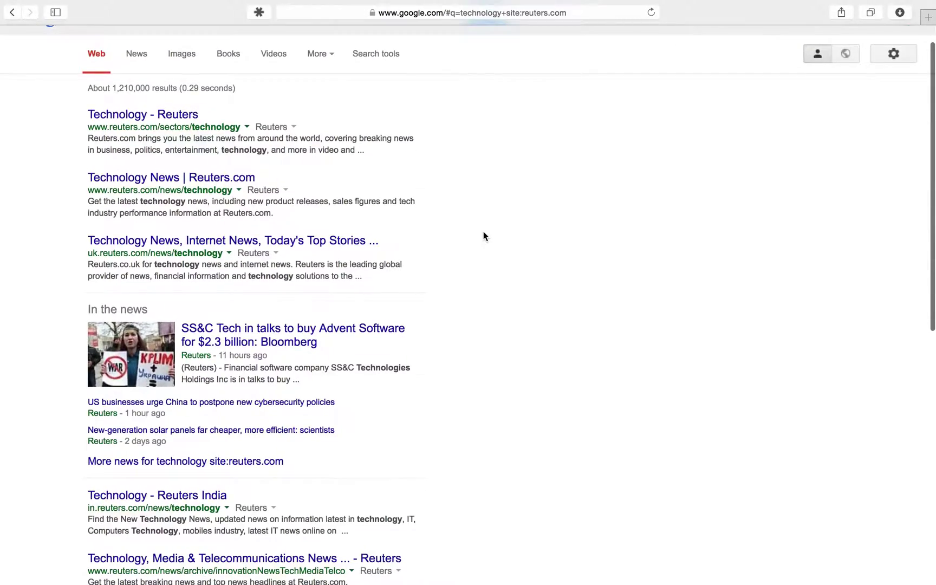
pyautogui.scroll(-5, 484, 230)
pyautogui.scroll(15, 483, 231)
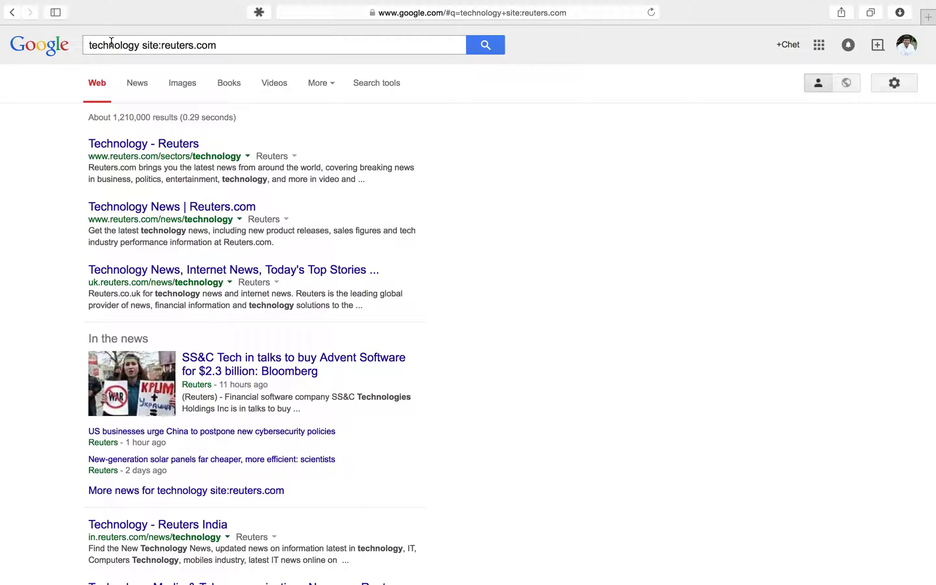
# Step: Switch the site restriction to Time by searching "technology site:time.com", and look through the results
pyautogui.doubleClick(173, 46)
pyautogui.press('Right')
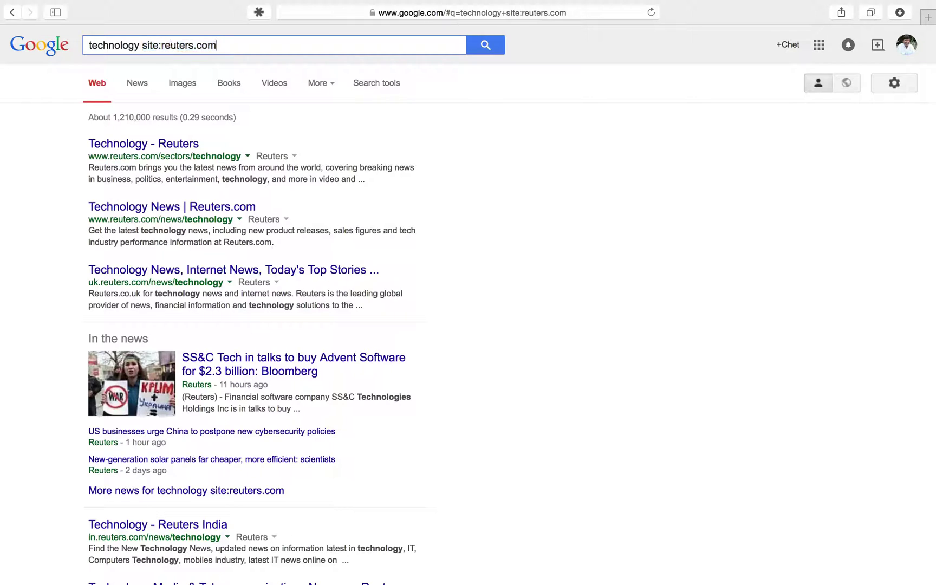
pyautogui.press('BackSpace')
pyautogui.press('BackSpace')
pyautogui.press('BackSpace')
pyautogui.press('BackSpace')
pyautogui.press('BackSpace')
pyautogui.press('BackSpace')
pyautogui.press('BackSpace')
pyautogui.write('time')
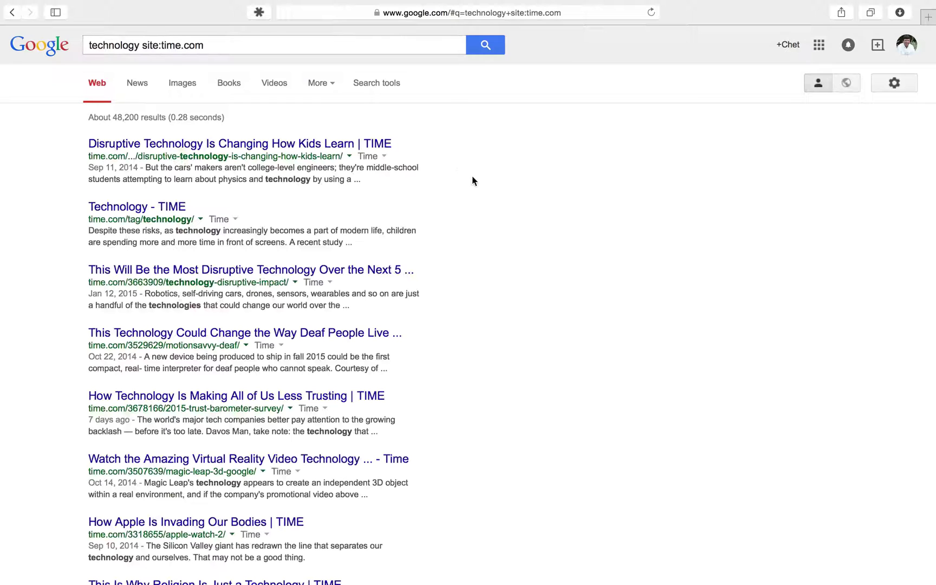
pyautogui.scroll(-1, 472, 180)
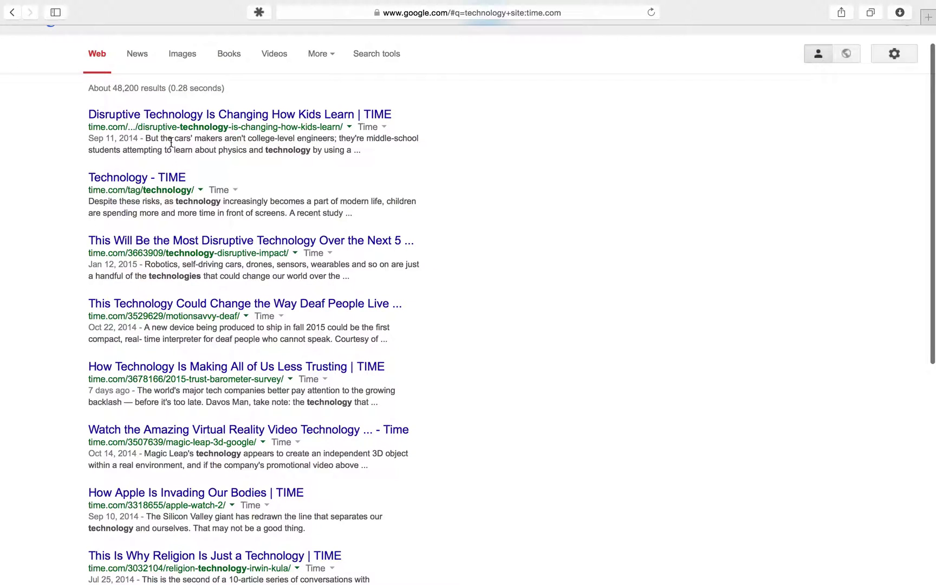
pyautogui.scroll(1, 229, 209)
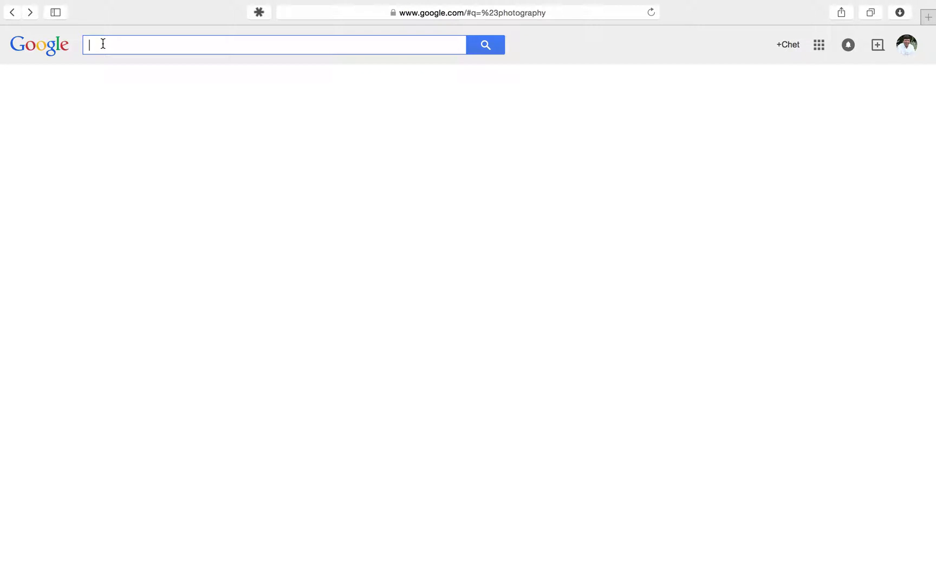
# Step: Run a plain Google search for "photography"
pyautogui.write('photog')
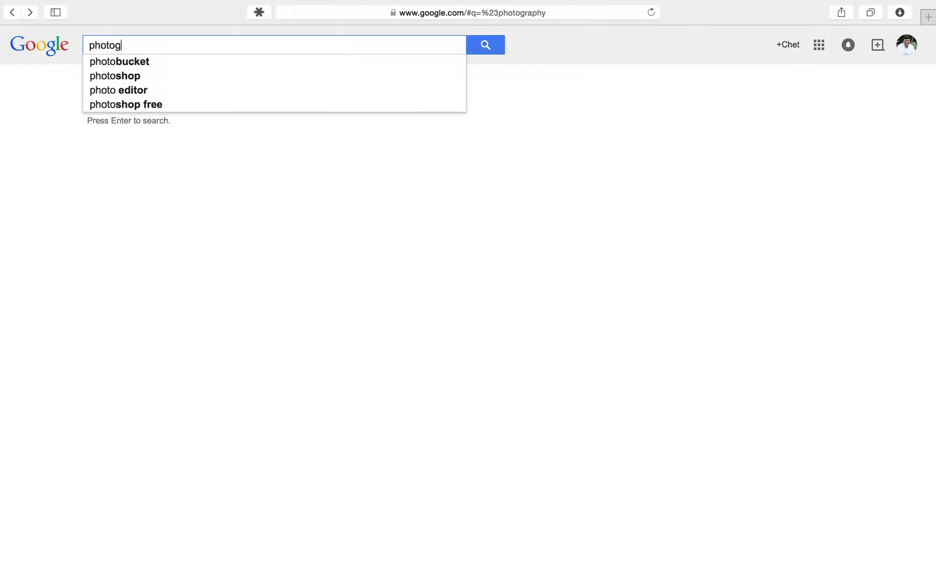
pyautogui.write('raphy')
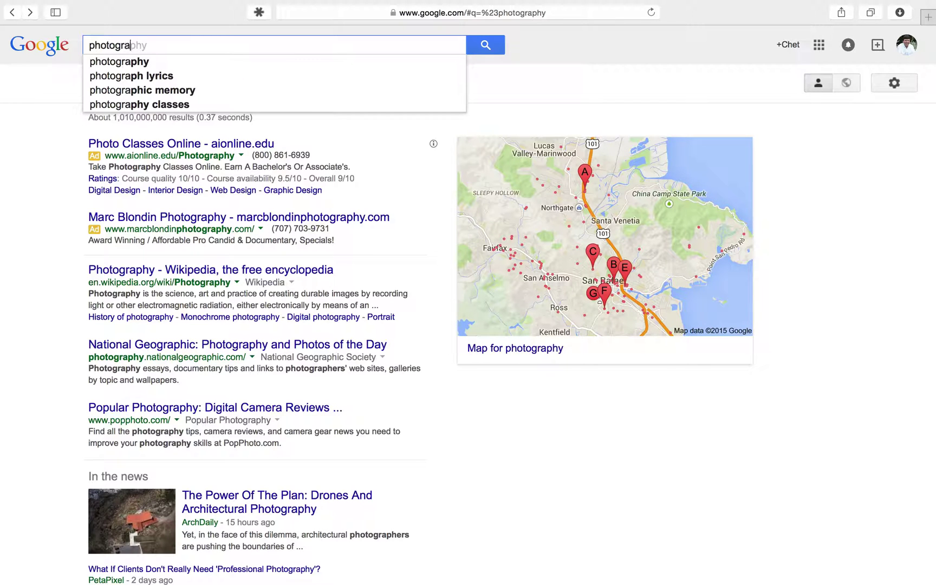
pyautogui.press('Return')
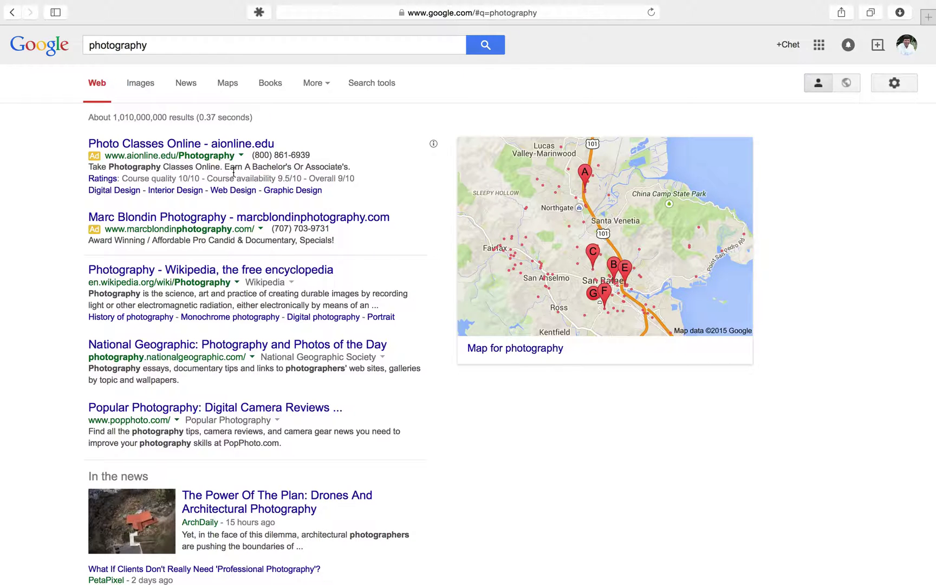
# Step: Look through the results of the plain photography search, down to the in-depth articles, and return to the query
pyautogui.scroll(-3, 235, 227)
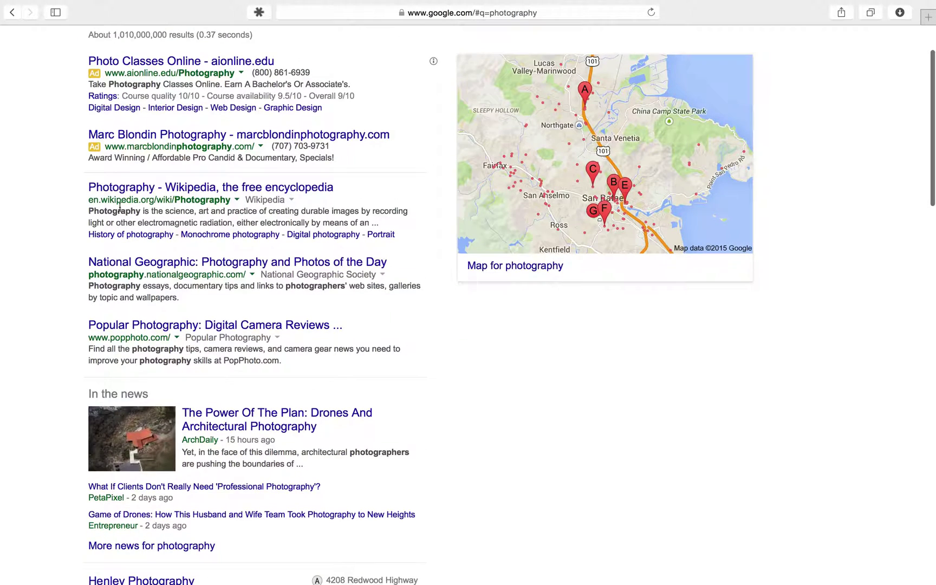
pyautogui.scroll(-2, 123, 202)
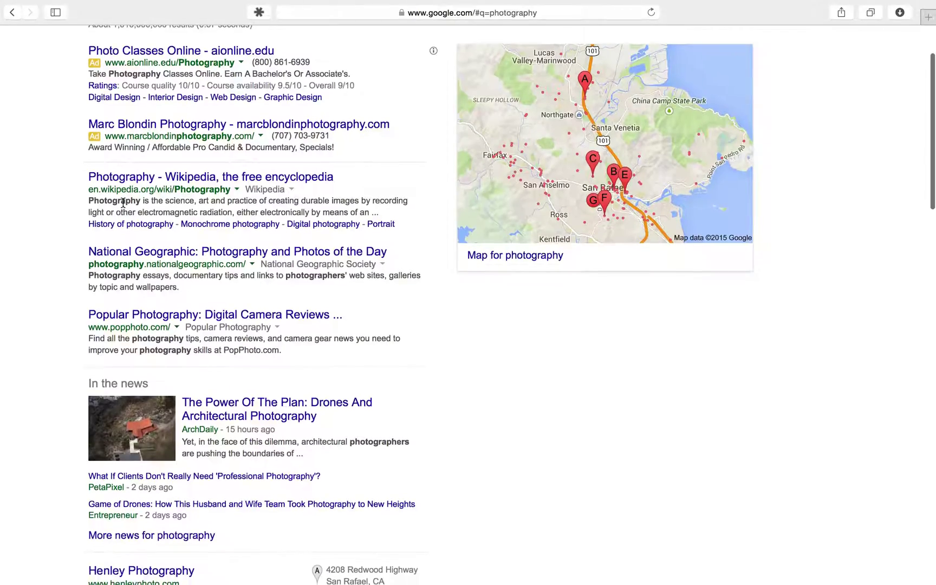
pyautogui.scroll(-20, 123, 202)
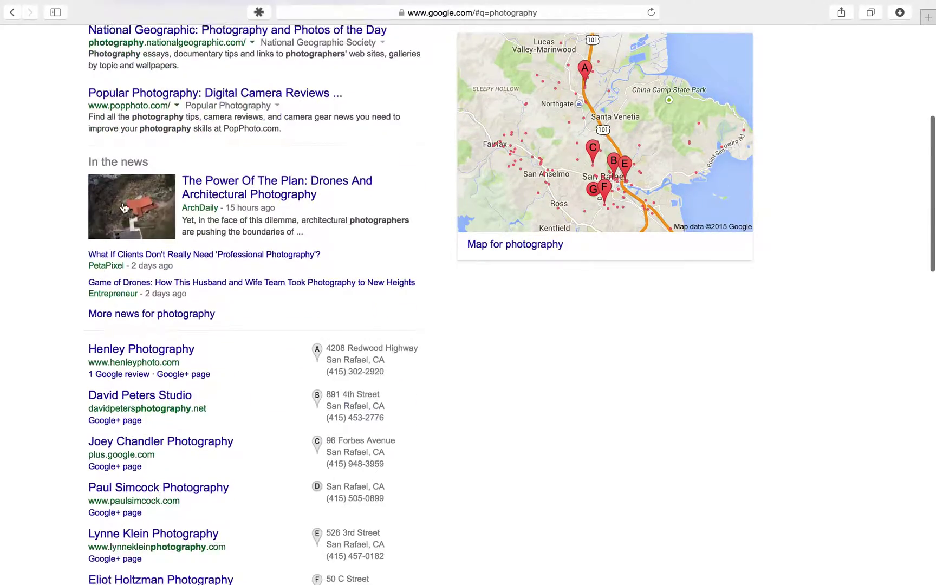
pyautogui.scroll(-7, 122, 203)
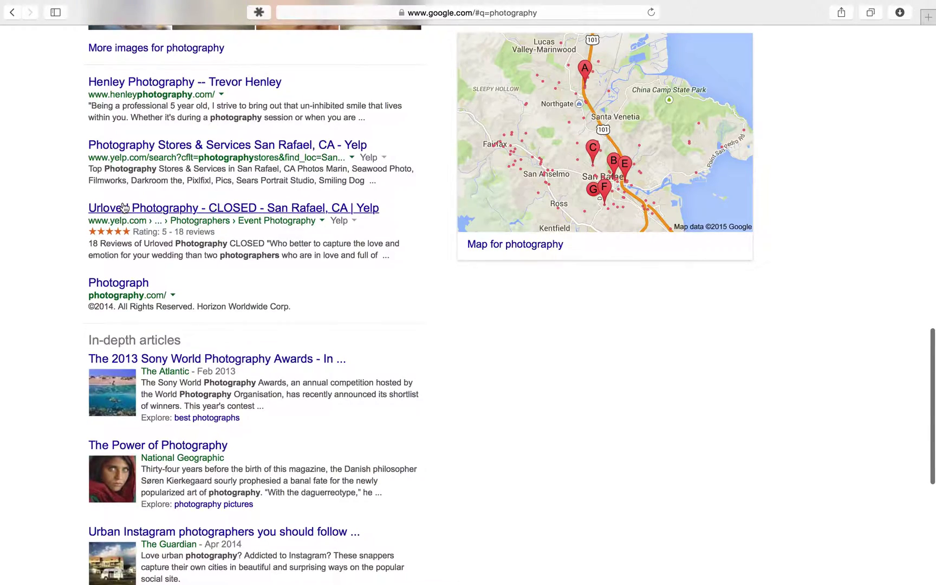
pyautogui.scroll(11, 123, 207)
pyautogui.scroll(-1, 124, 207)
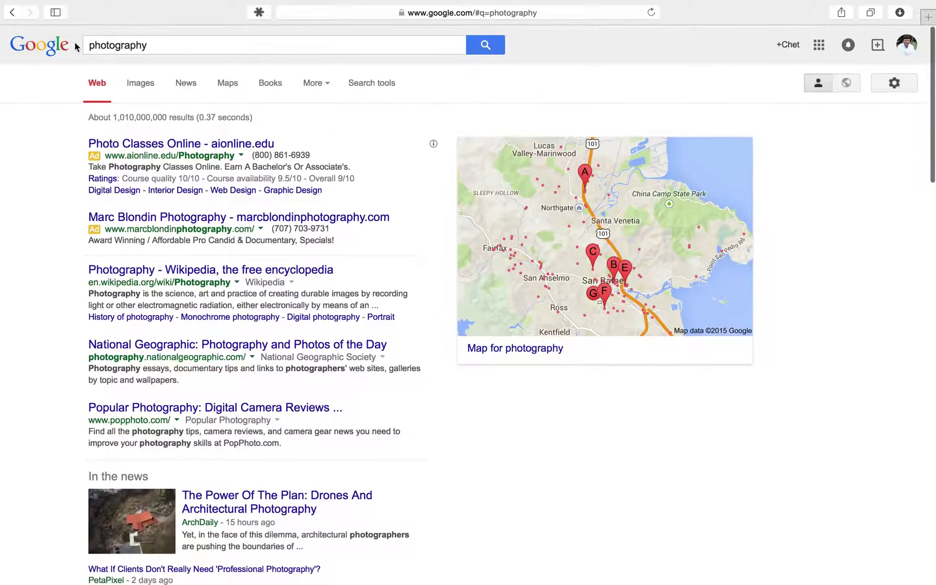
# Step: Turn the query into a hashtag search by adding a # prefix, and search for "#photography"
pyautogui.click(89, 45)
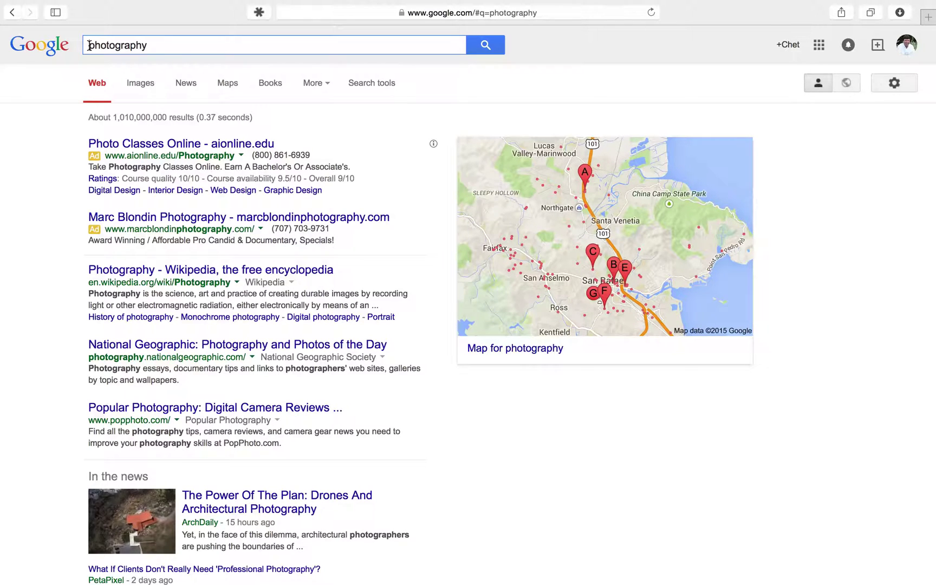
pyautogui.write('#')
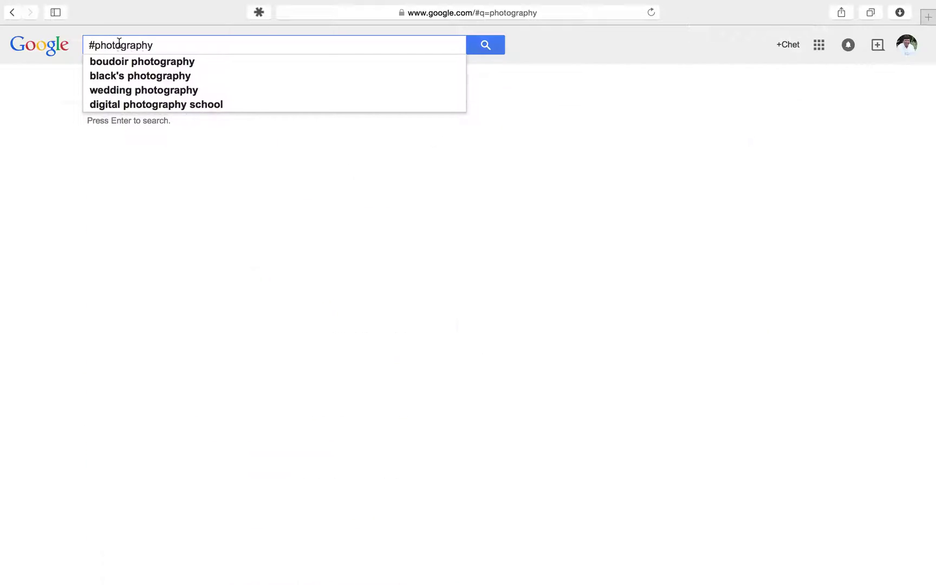
pyautogui.press('Return')
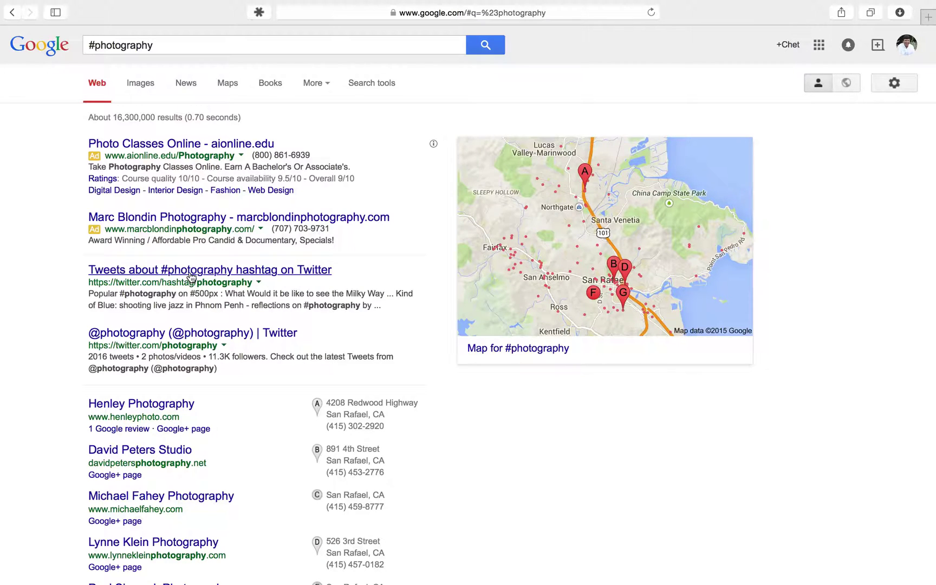
# Step: Look through the hashtag search results for social media and tag pages, and return to the start of the list
pyautogui.scroll(-5, 190, 277)
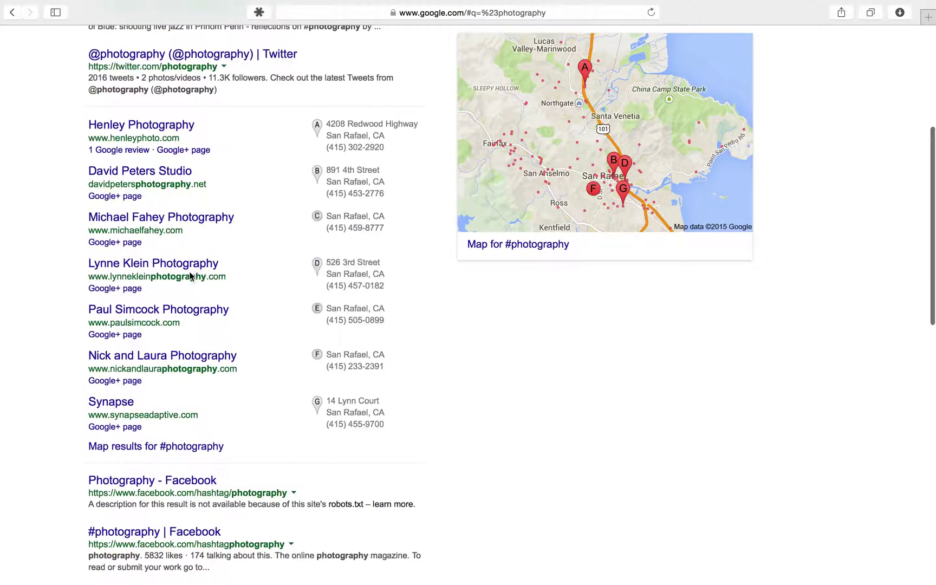
pyautogui.scroll(-4, 191, 277)
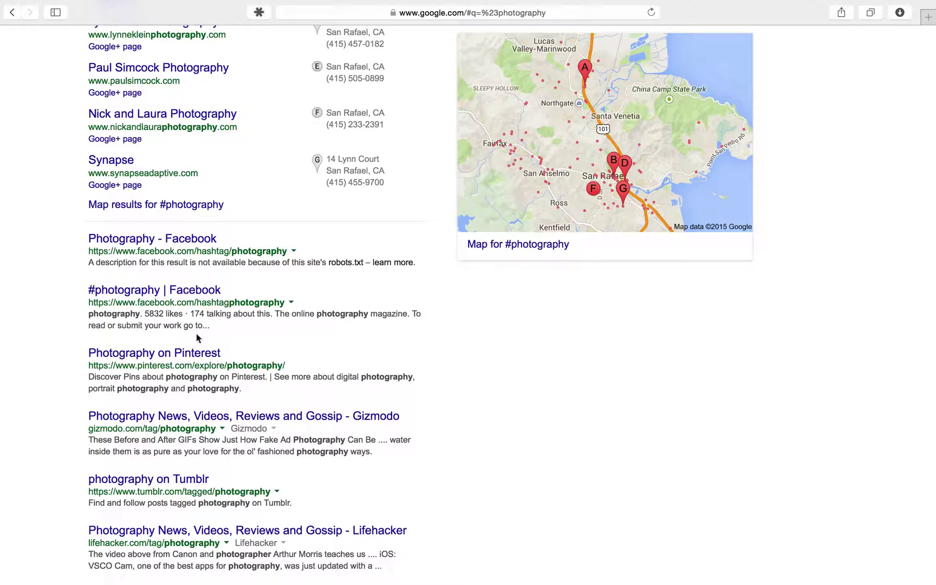
pyautogui.scroll(-2, 343, 308)
pyautogui.scroll(-3, 342, 308)
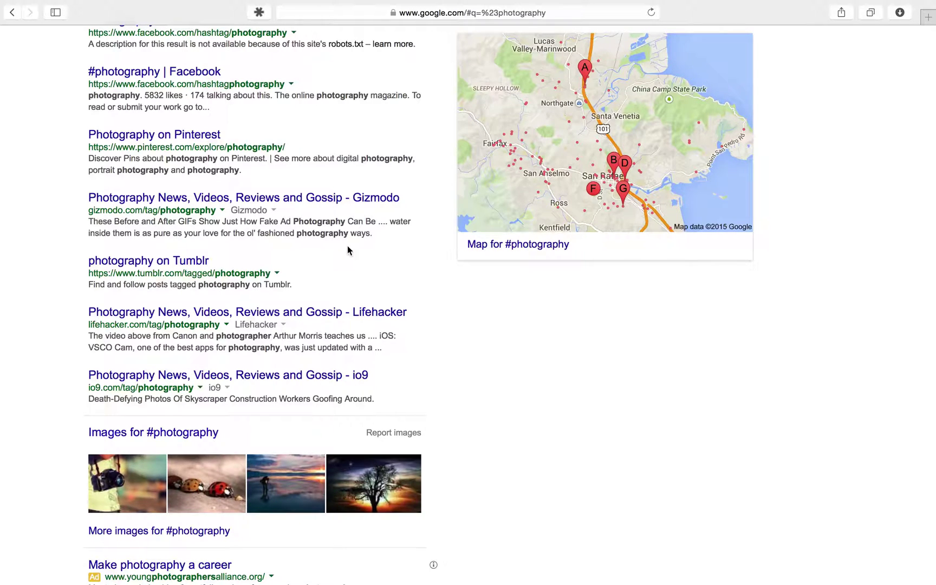
pyautogui.scroll(7, 347, 248)
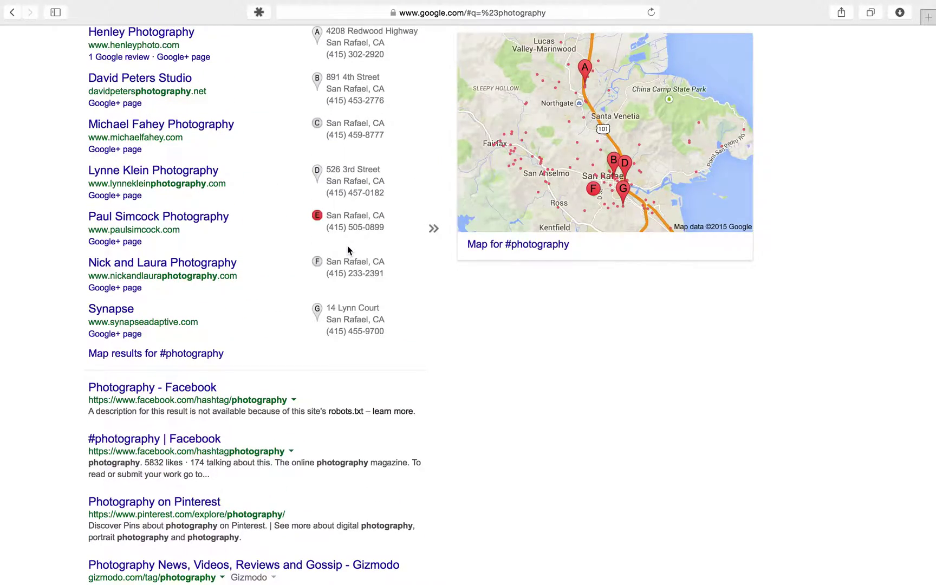
pyautogui.moveTo(347, 246)
pyautogui.scroll(7, 347, 250)
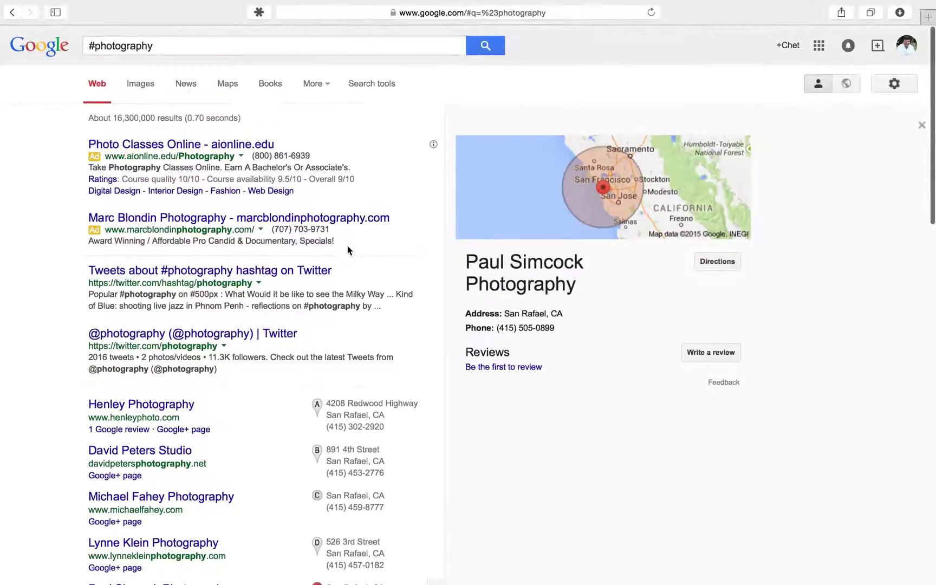